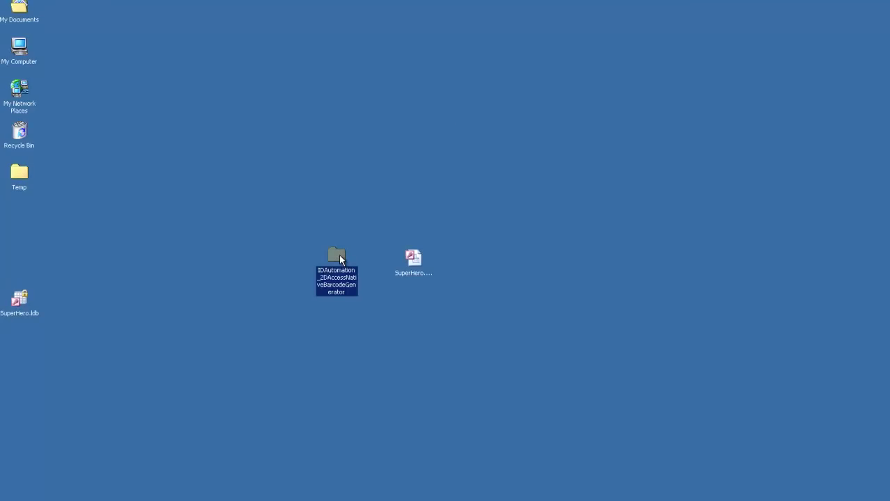
double_click(338, 258)
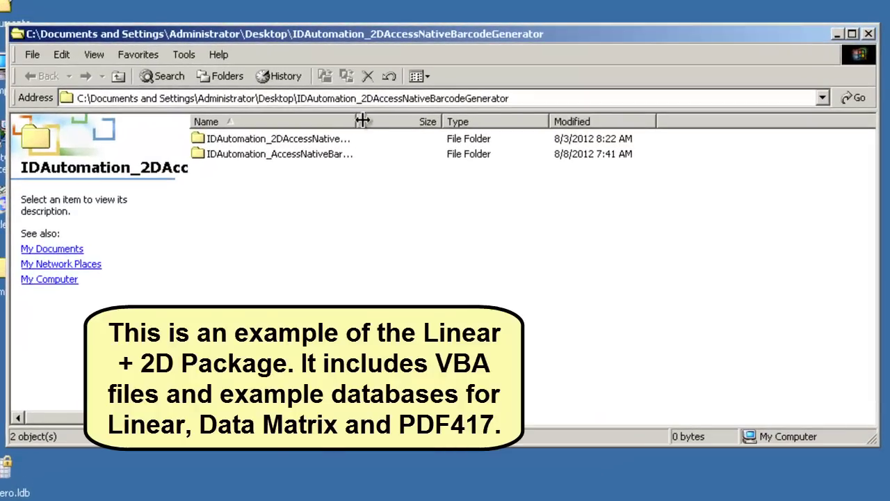
right_click(357, 120)
double_click(356, 119)
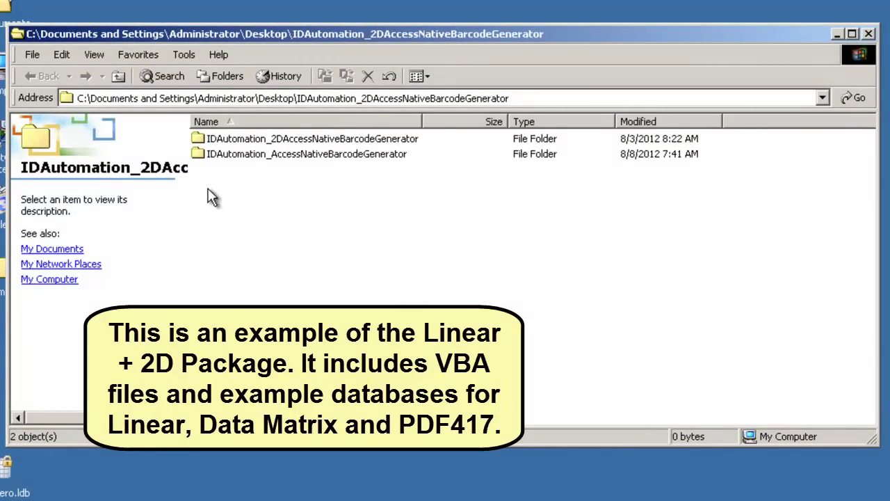
double_click(251, 139)
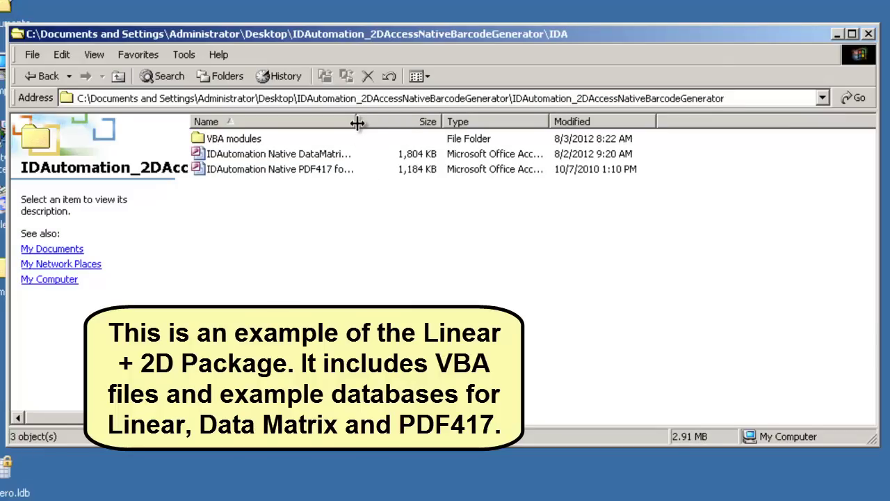
left_click_drag(357, 123, 525, 121)
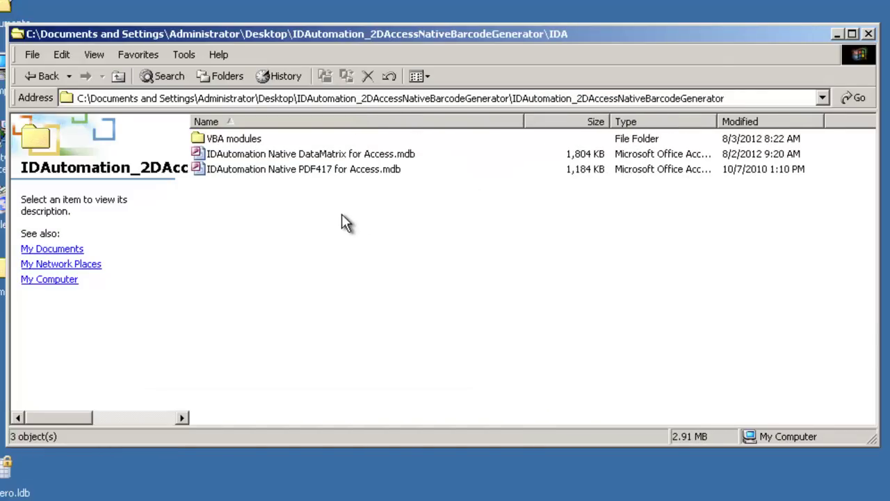
double_click(246, 139)
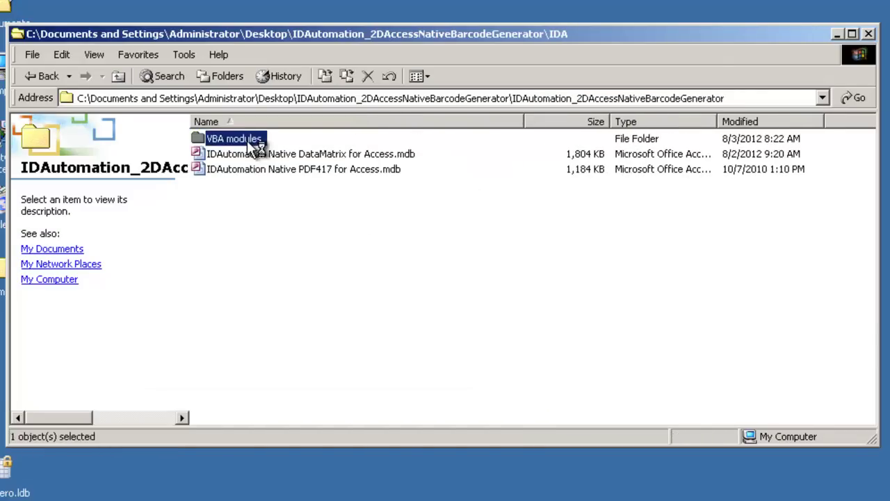
left_click_drag(354, 116, 438, 123)
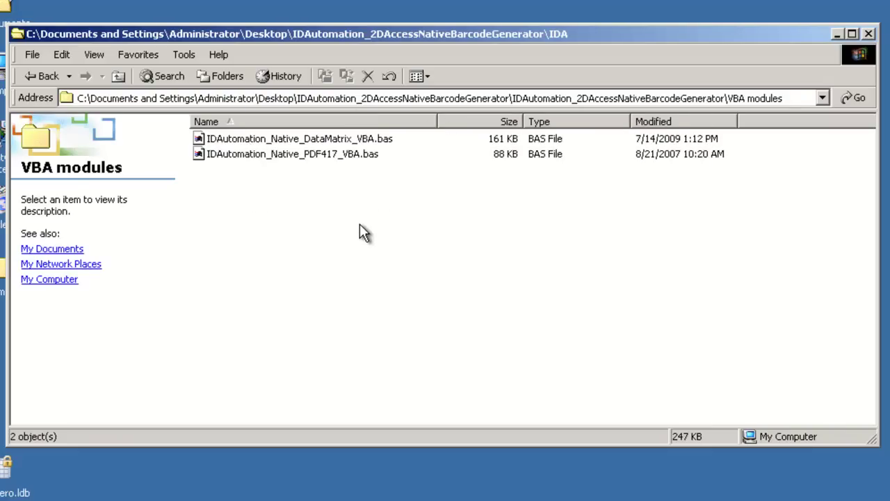
left_click(31, 76)
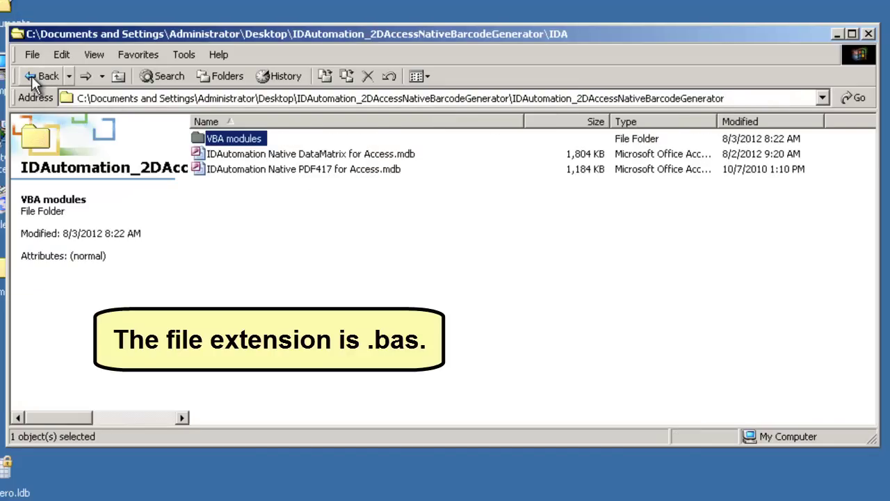
left_click(32, 76)
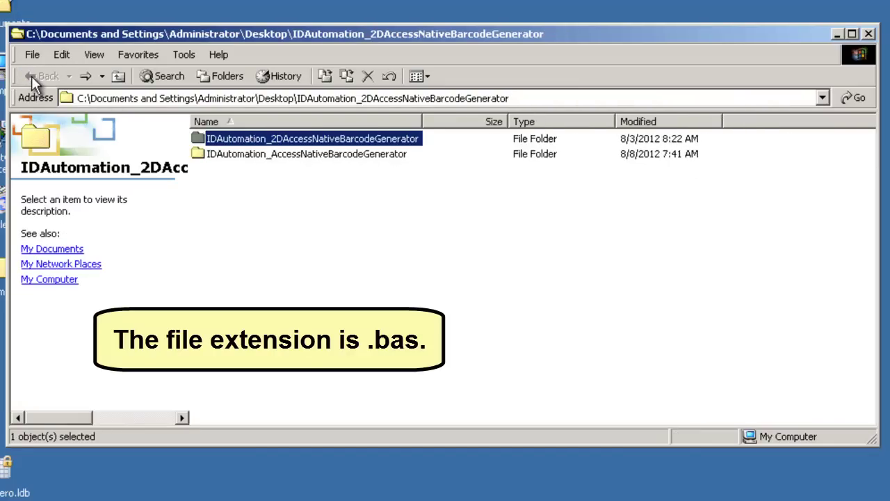
Find IDAutomation_Native_Barcode_VBA.bas in the package's VBA modules folder, then open Access's Superhero table.
double_click(277, 154)
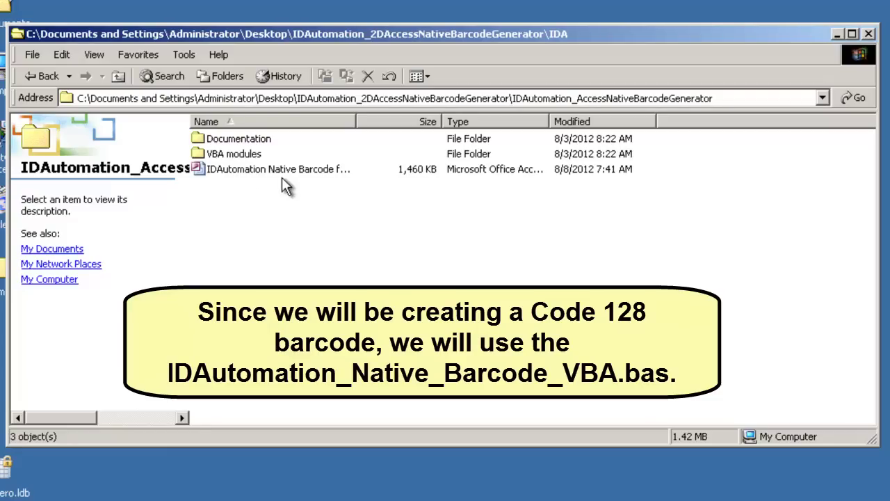
double_click(229, 156)
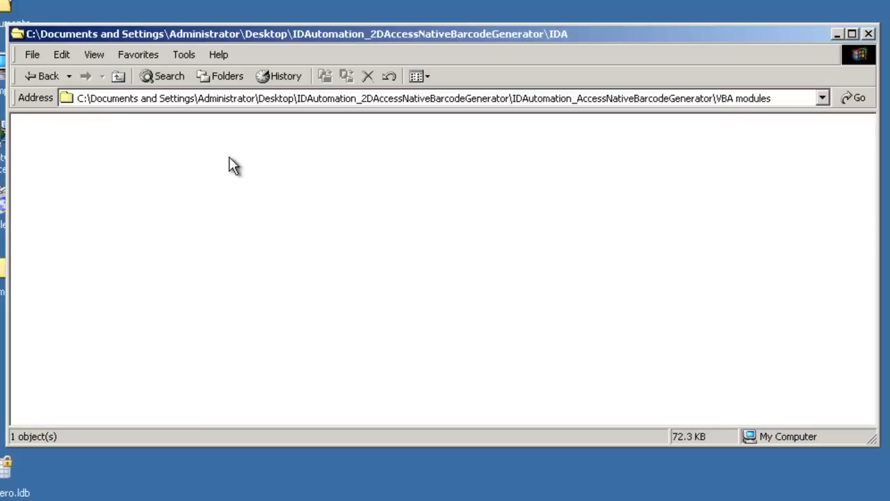
left_click_drag(358, 124, 469, 124)
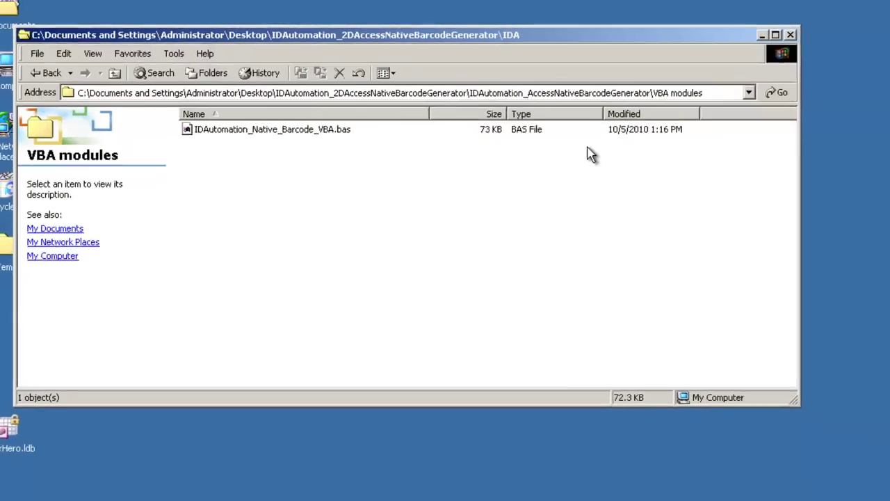
key("alt+Tab")
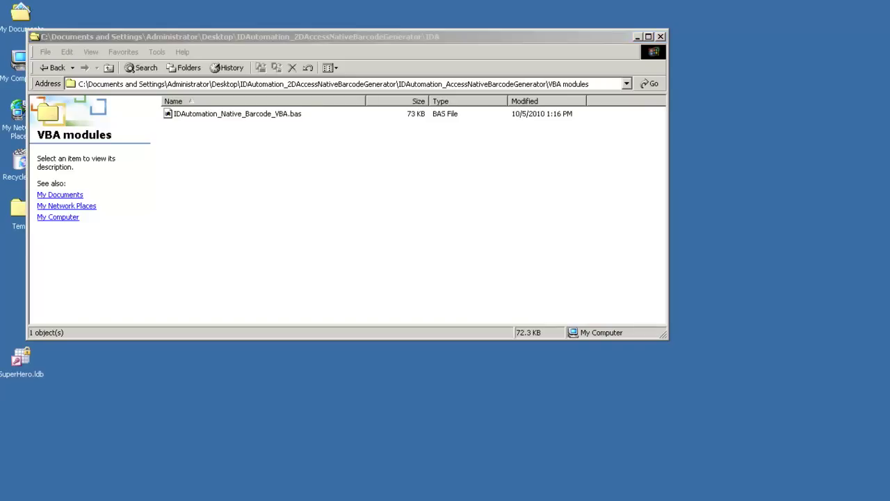
key("Return")
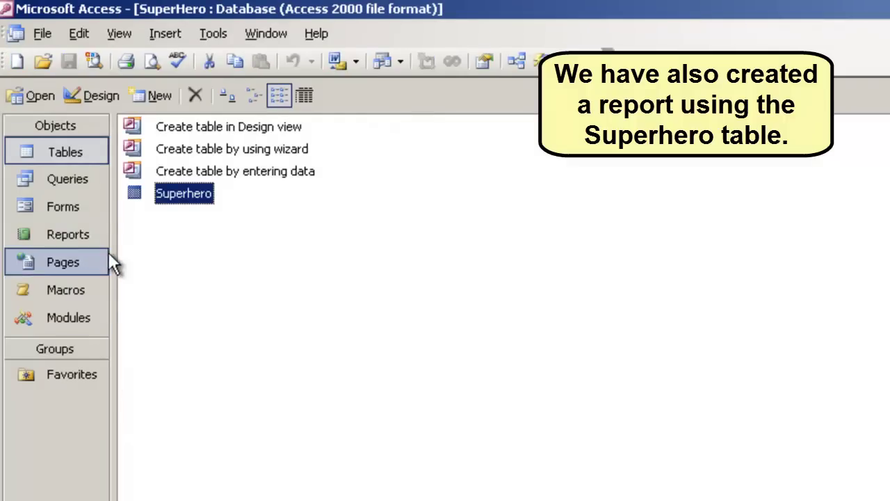
Open the Superhero report from the Reports list and zoom the page to 100%.
left_click(53, 240)
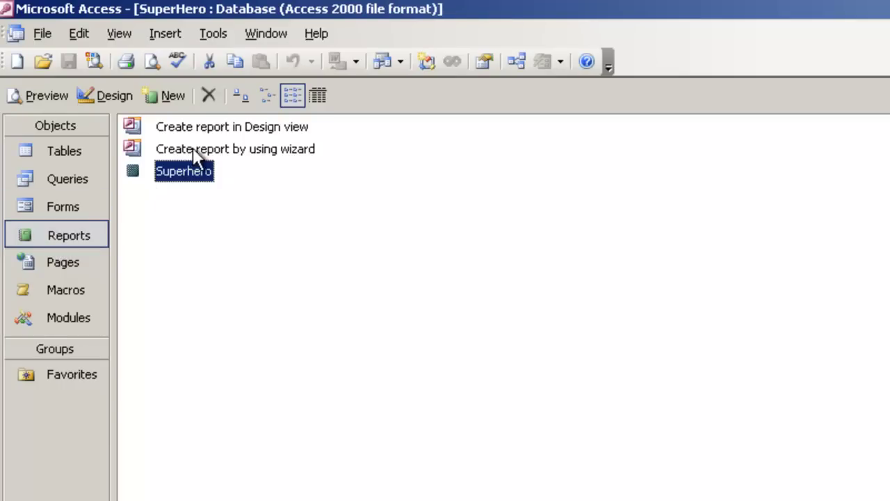
double_click(193, 175)
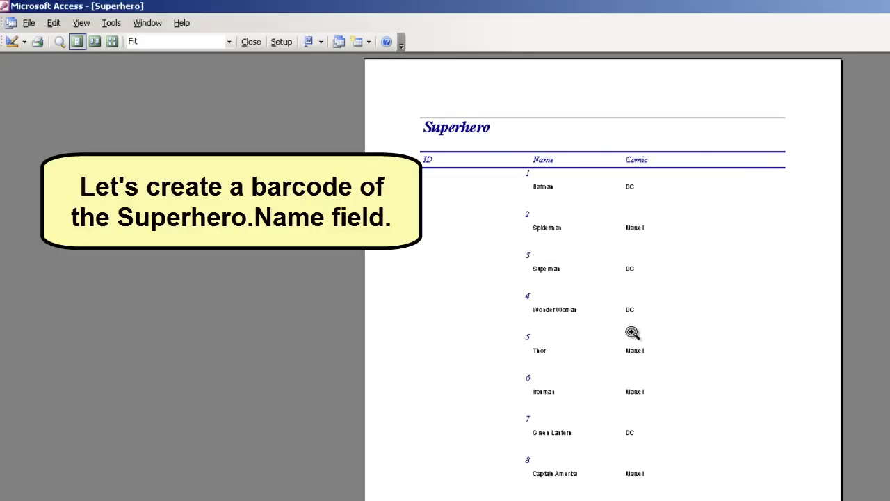
left_click(639, 316)
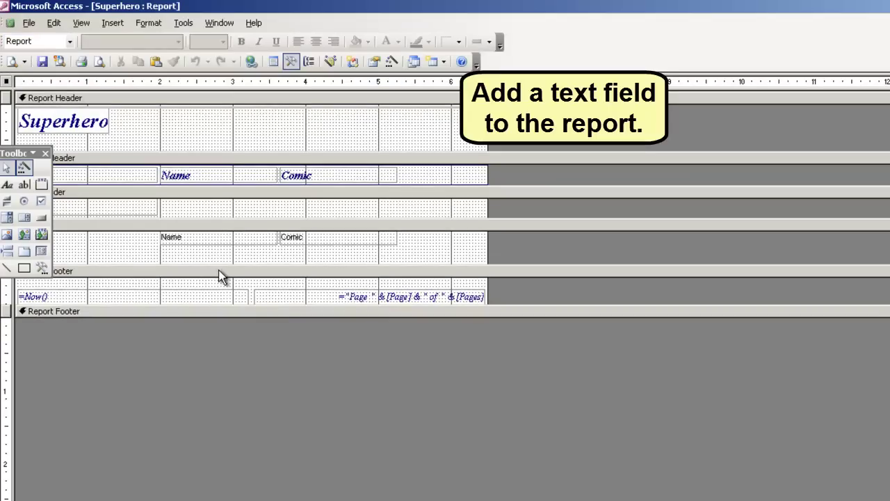
Enlarge the Detail section and draw the unbound text box Text14 below the Name field.
left_click_drag(18, 153, 826, 145)
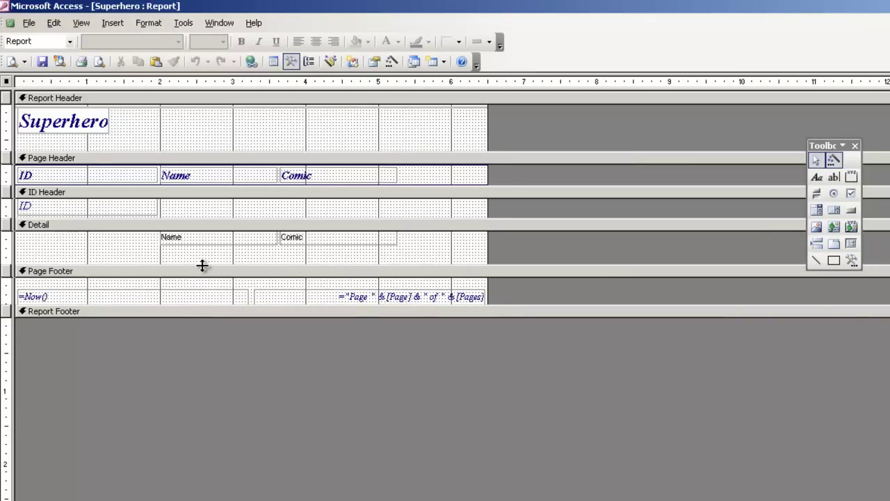
left_click(201, 271)
left_click_drag(200, 311, 222, 339)
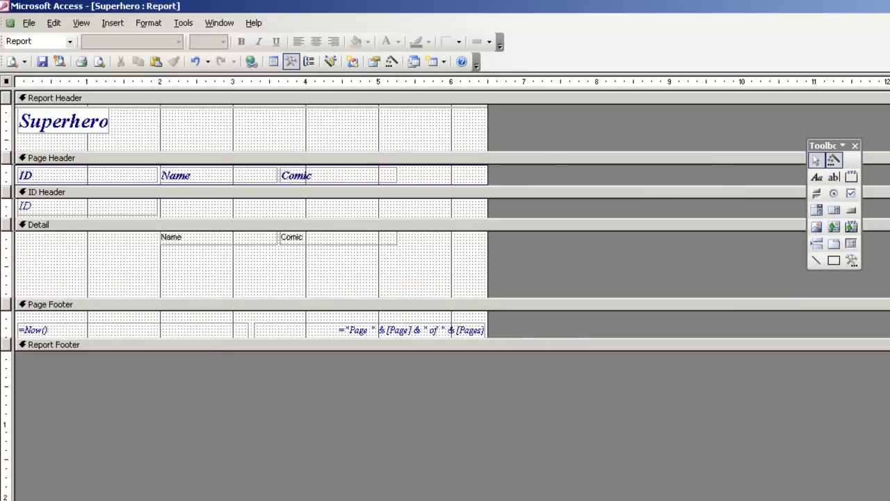
left_click(836, 177)
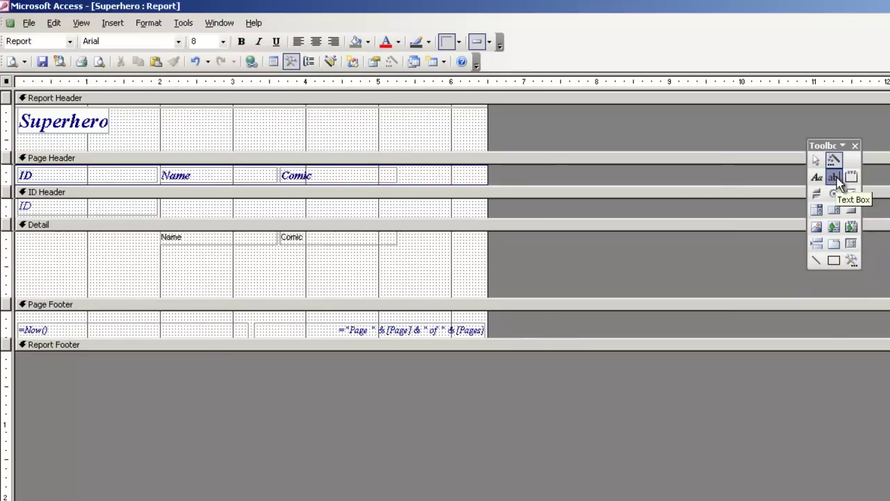
left_click_drag(172, 256, 351, 284)
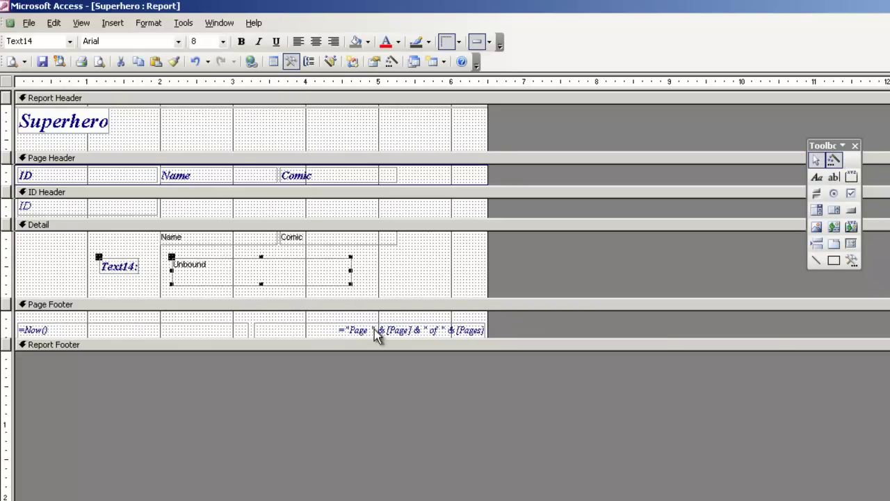
Set Text14's Control Source to the Name field in its Properties sheet.
right_click(314, 276)
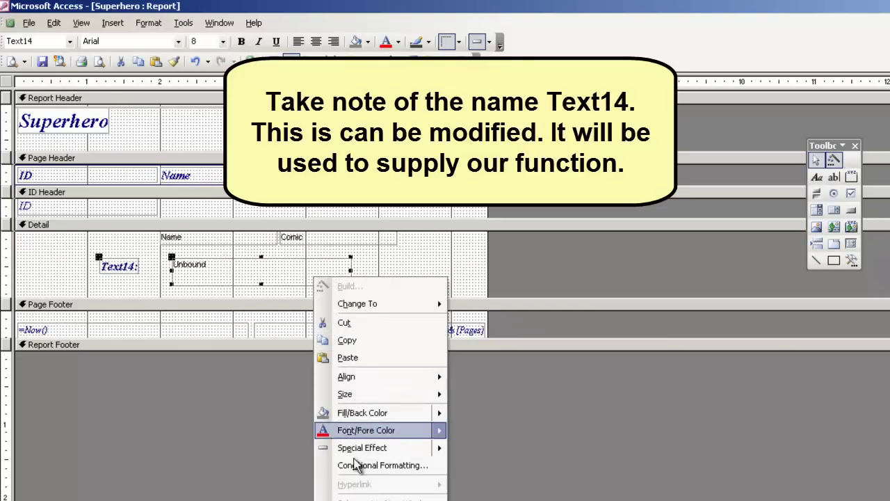
left_click(351, 495)
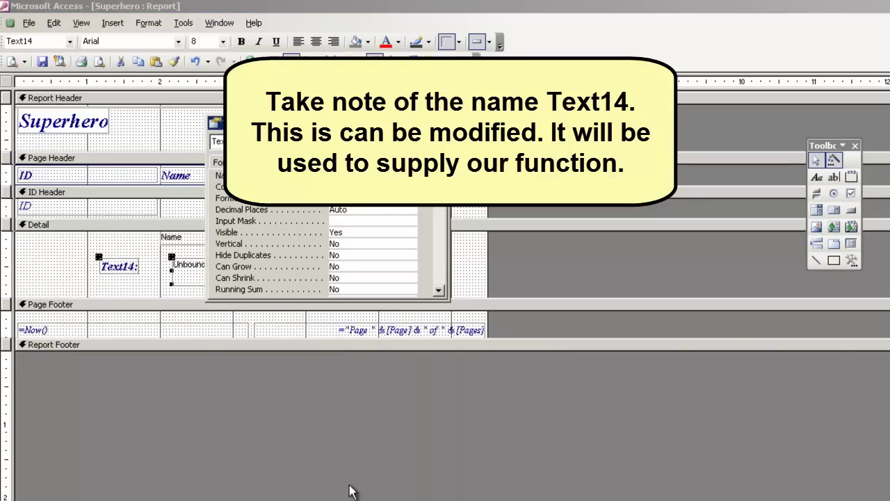
left_click_drag(316, 144, 583, 134)
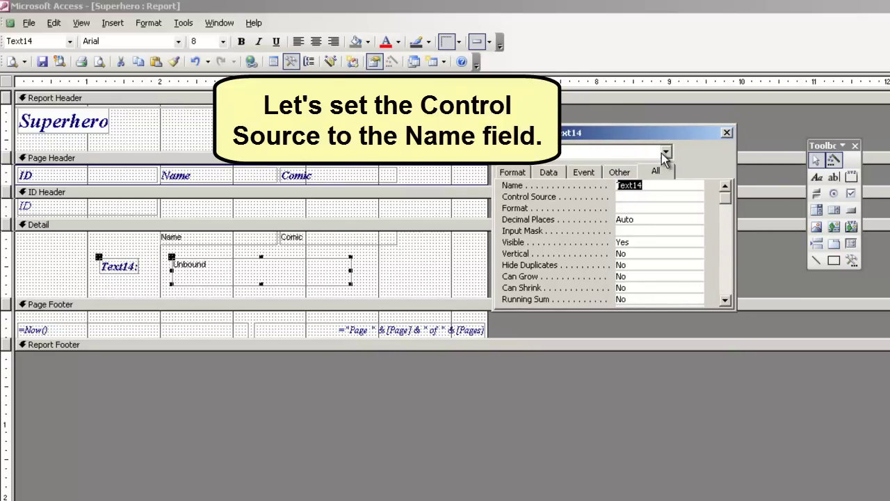
left_click(663, 197)
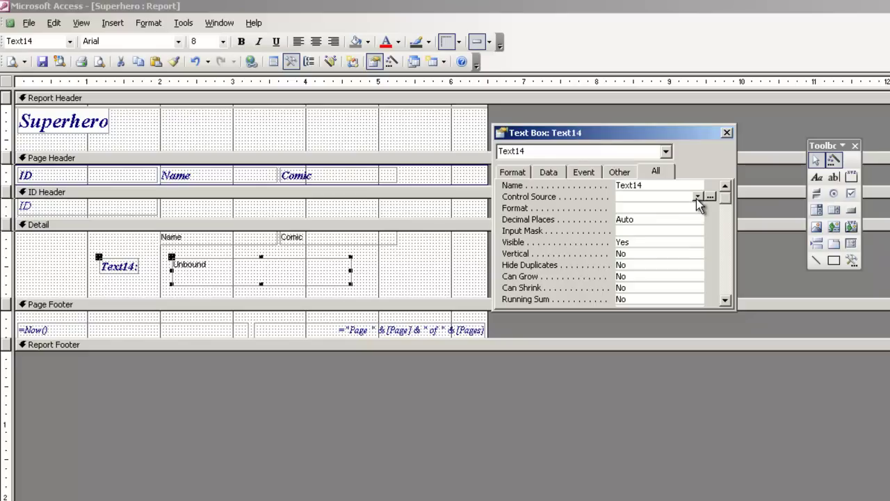
left_click(697, 197)
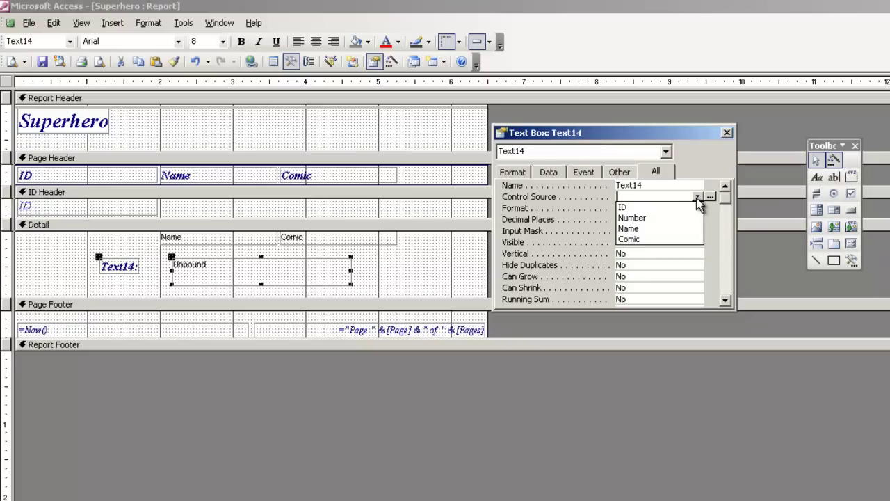
left_click(640, 230)
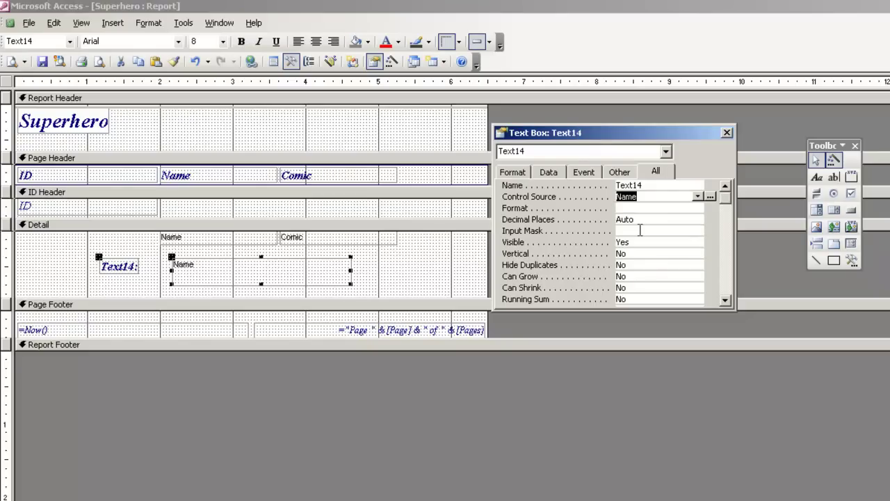
left_click(423, 260)
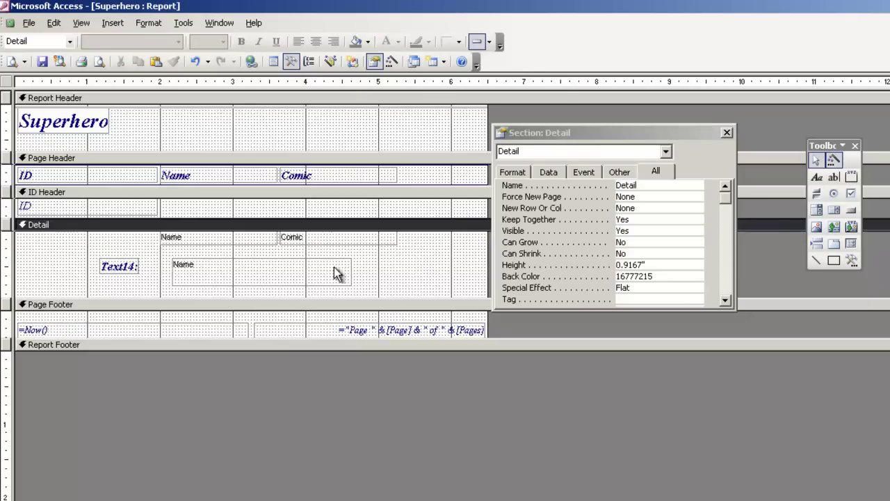
Preview the report to check that Text14 repeats each hero's name.
left_click(11, 64)
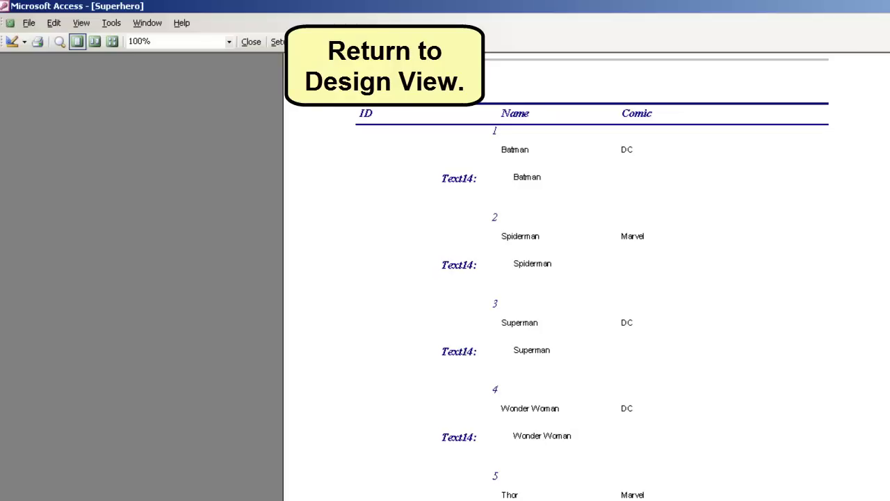
left_click(24, 41)
Return the report to Design view and launch the Visual Basic Editor from Tools > Macro.
left_click(25, 58)
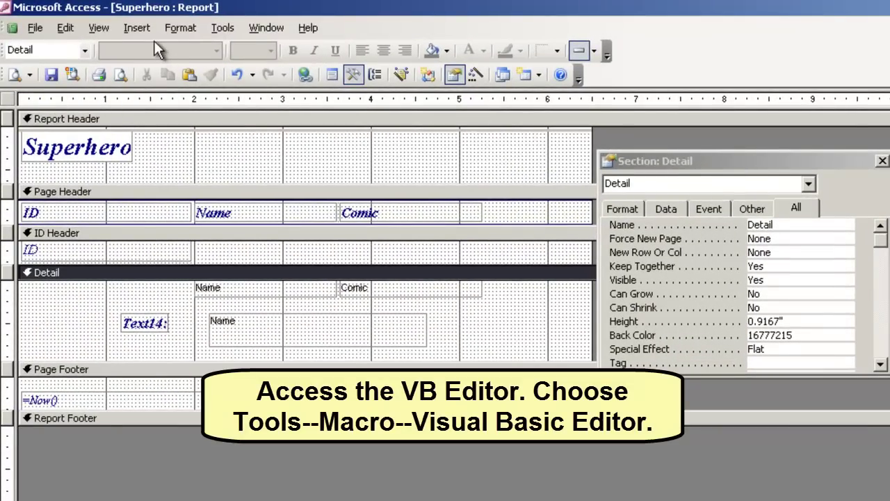
left_click(223, 29)
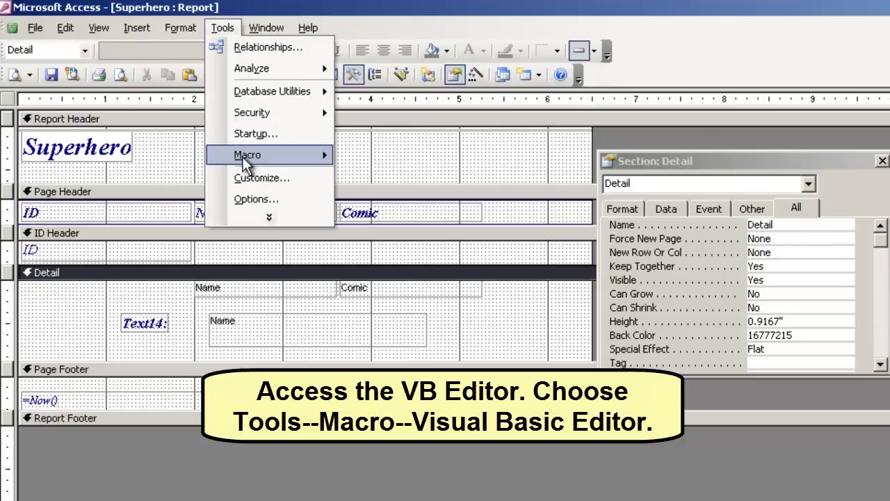
mouse_move(242, 157)
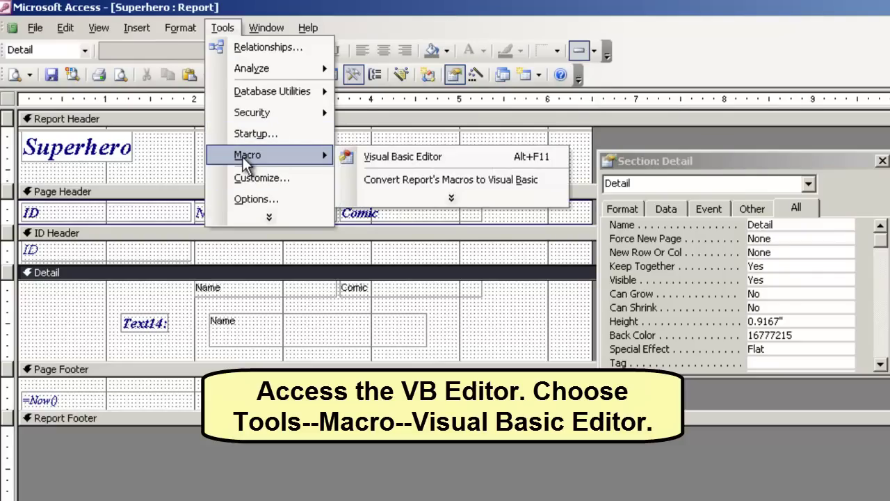
left_click(393, 155)
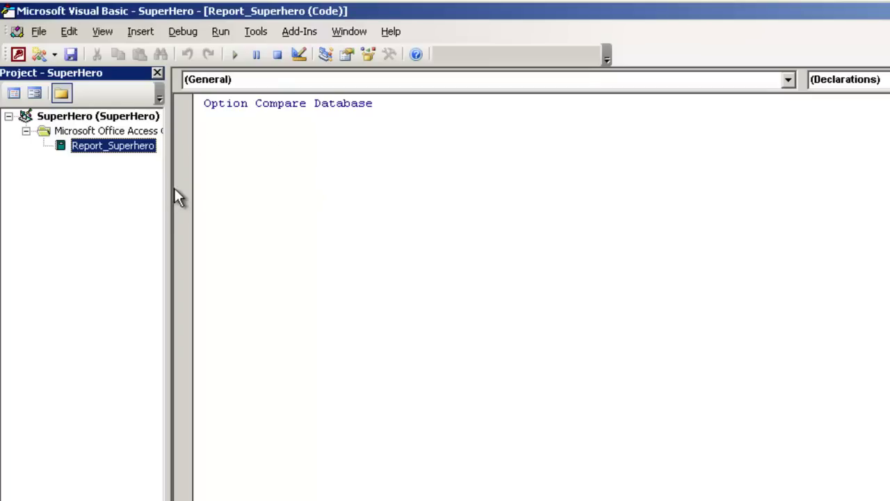
Import IDAutomation_Native_Barcode_VBA.bas from the Desktop's VBA modules folder and view its code.
left_click_drag(169, 193, 249, 202)
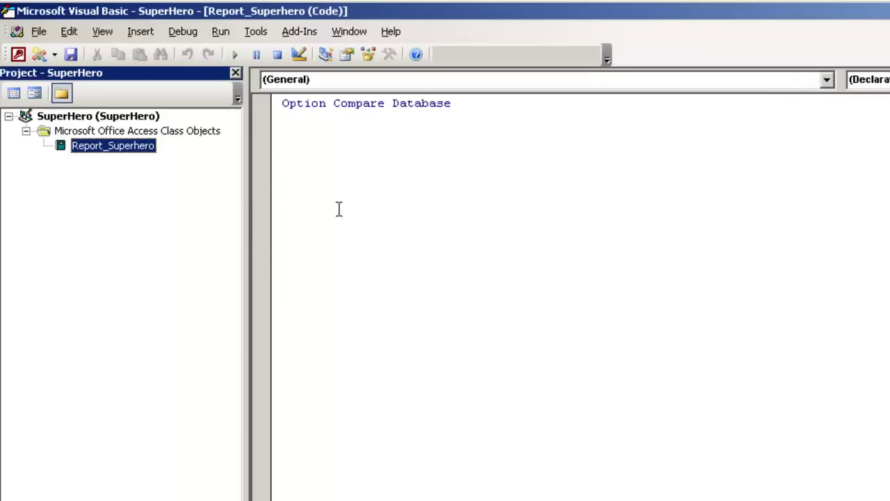
left_click(40, 35)
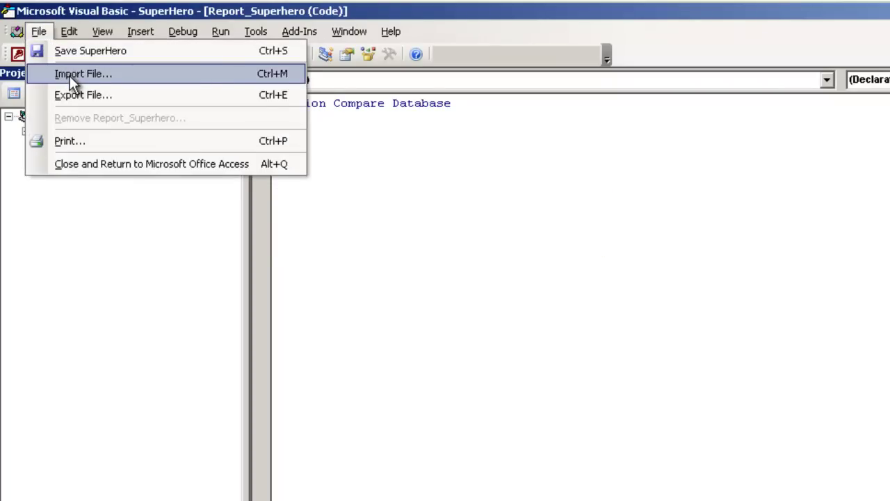
left_click(70, 76)
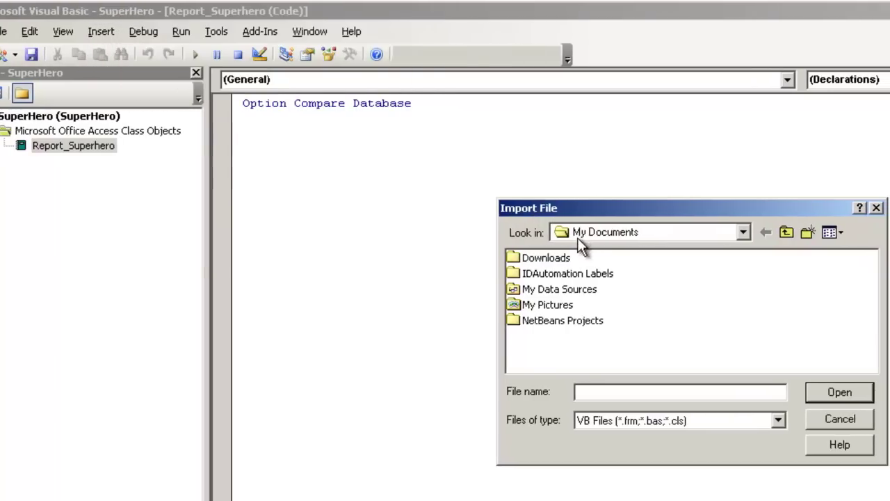
left_click(744, 233)
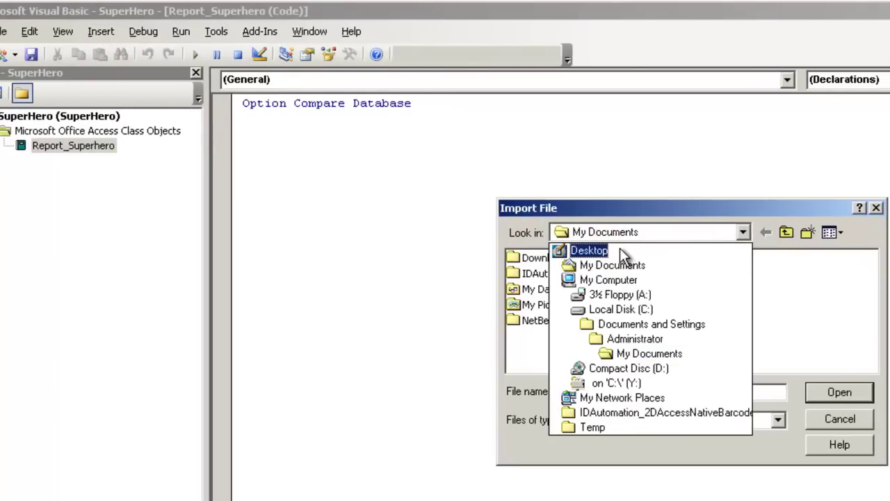
left_click(616, 252)
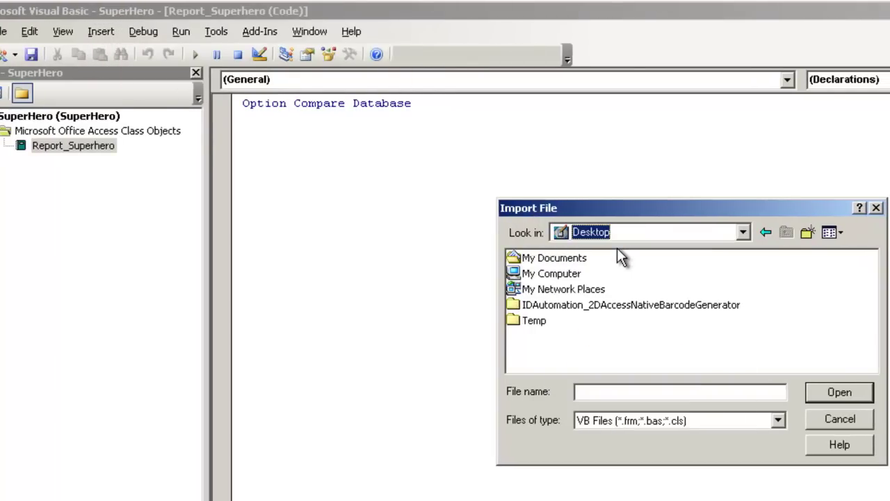
double_click(604, 306)
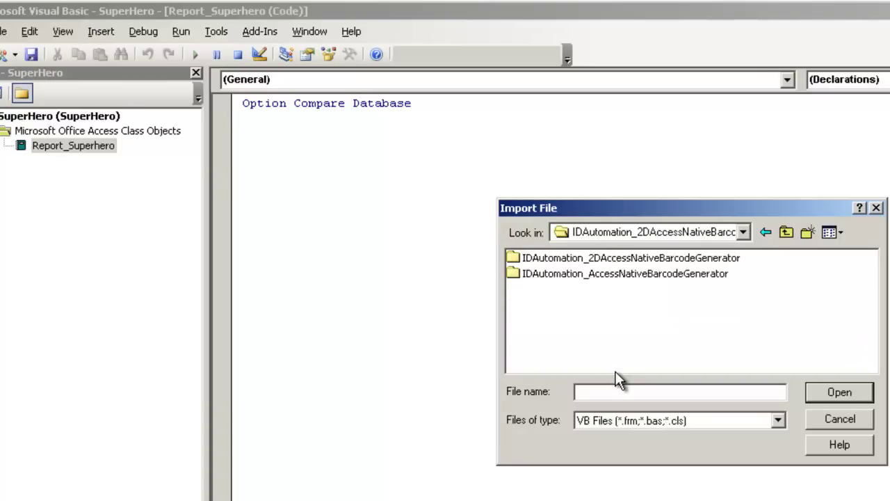
double_click(589, 275)
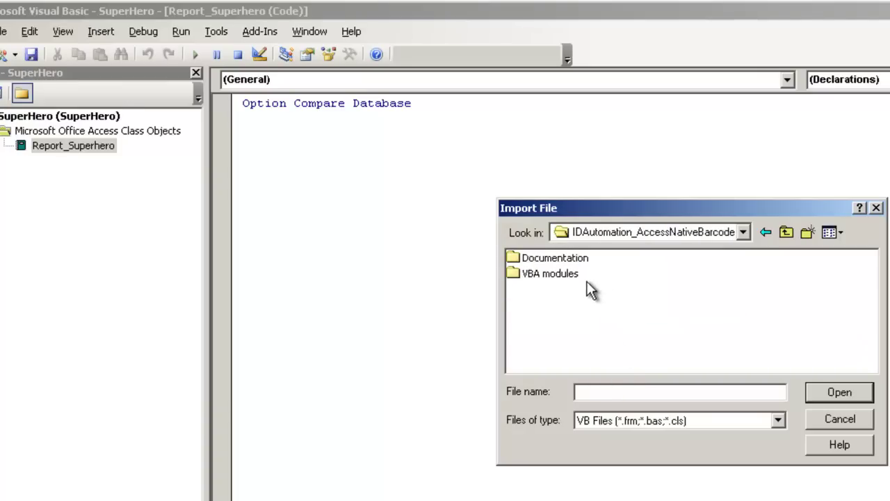
double_click(550, 279)
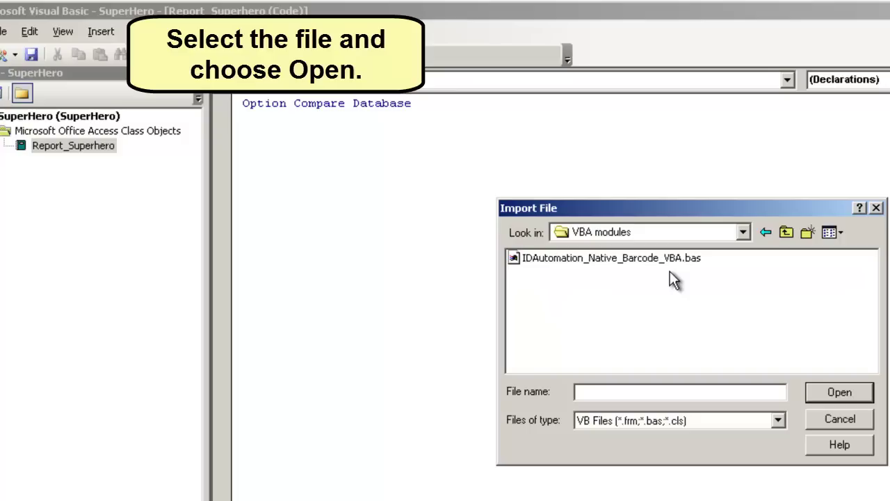
double_click(616, 258)
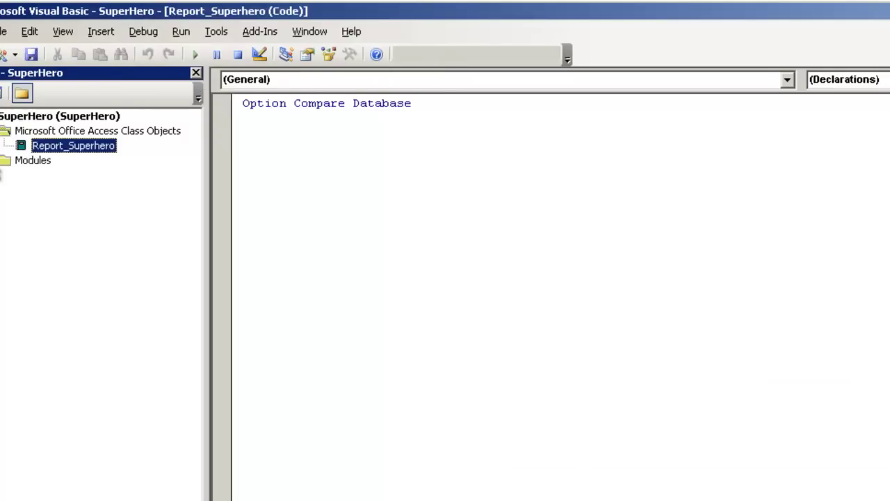
double_click(108, 175)
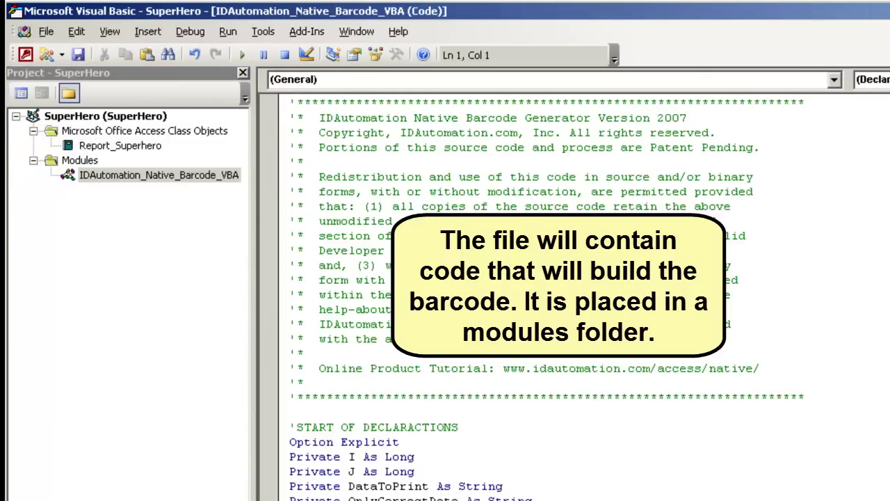
scroll(584, 299, "down", 20)
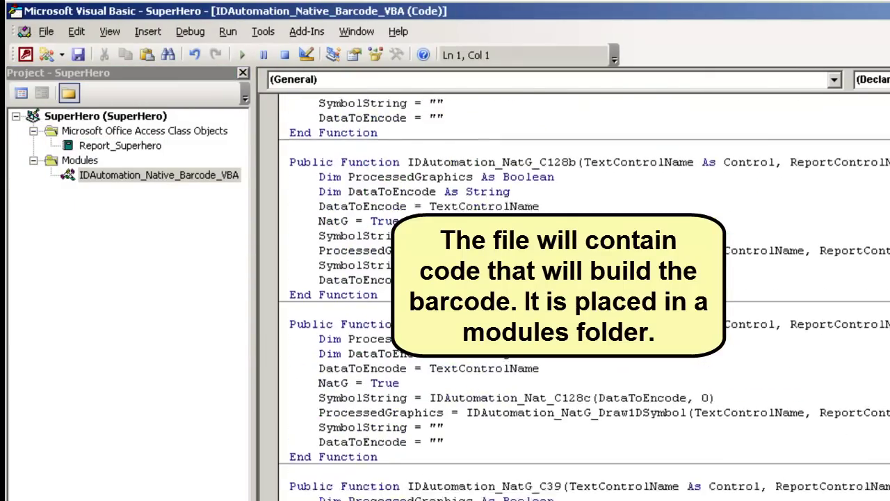
scroll(584, 299, "up", 15)
scroll(584, 299, "up", 10)
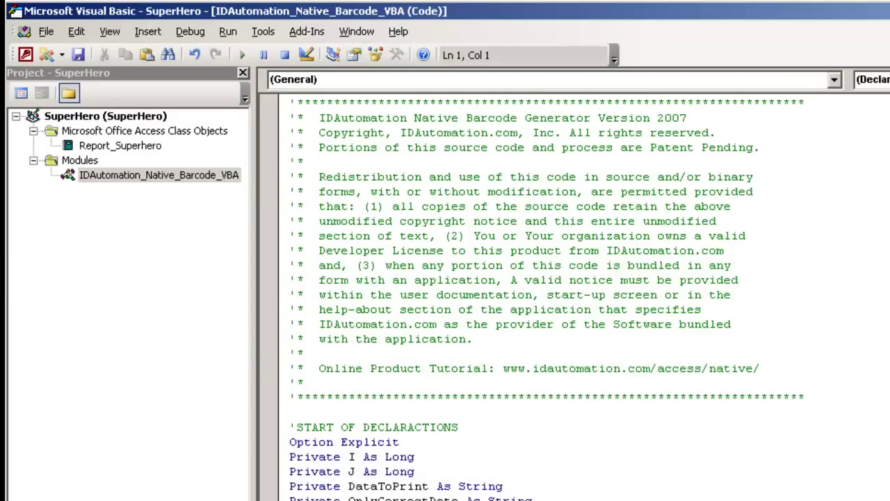
Paste the Detail_Print code into Report_Superhero and pass Text14 to IDAutomation_NatG_C128.
double_click(129, 148)
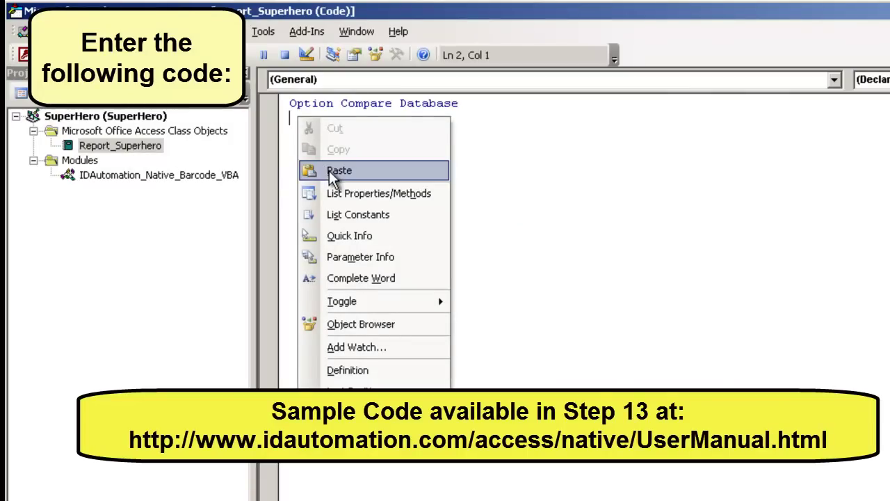
left_click(333, 174)
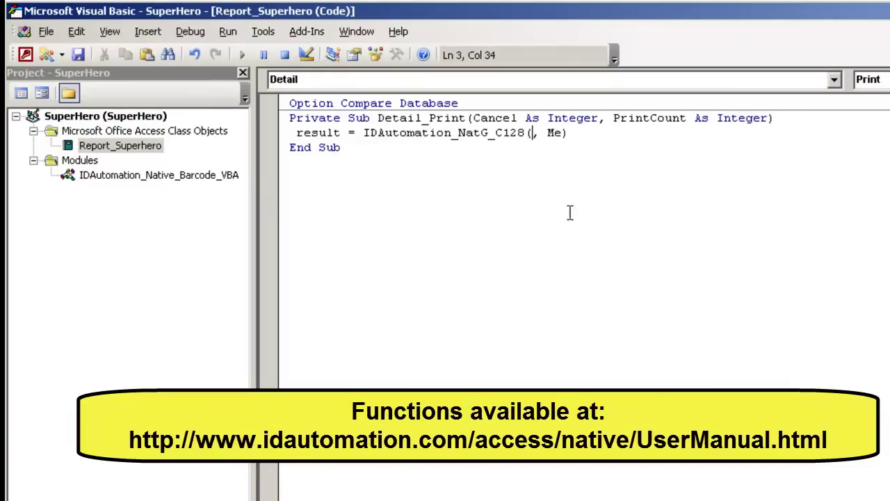
type("Text")
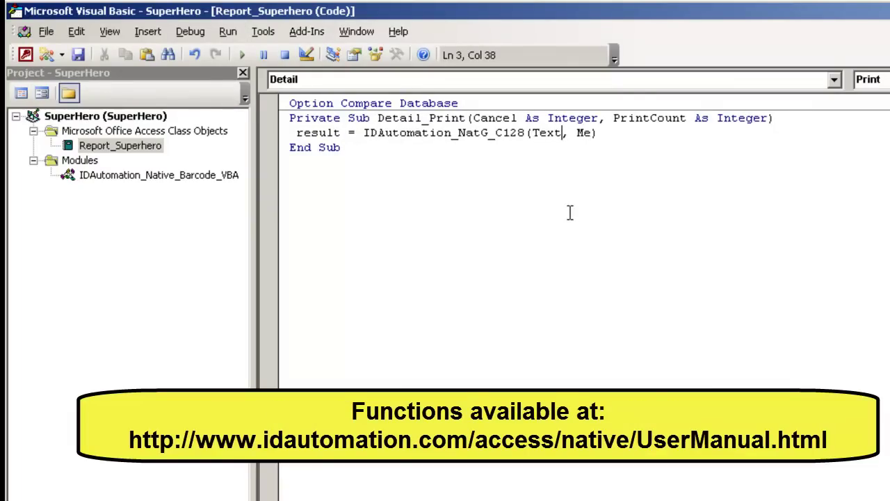
type("14")
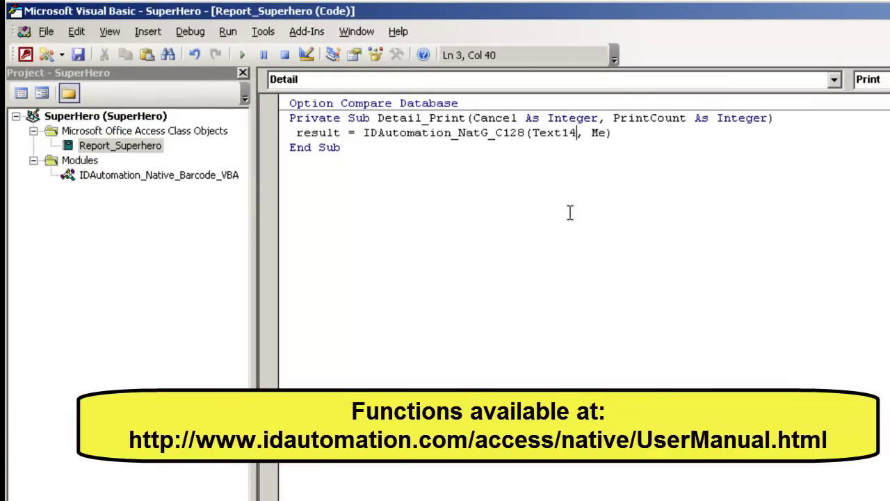
left_click(651, 195)
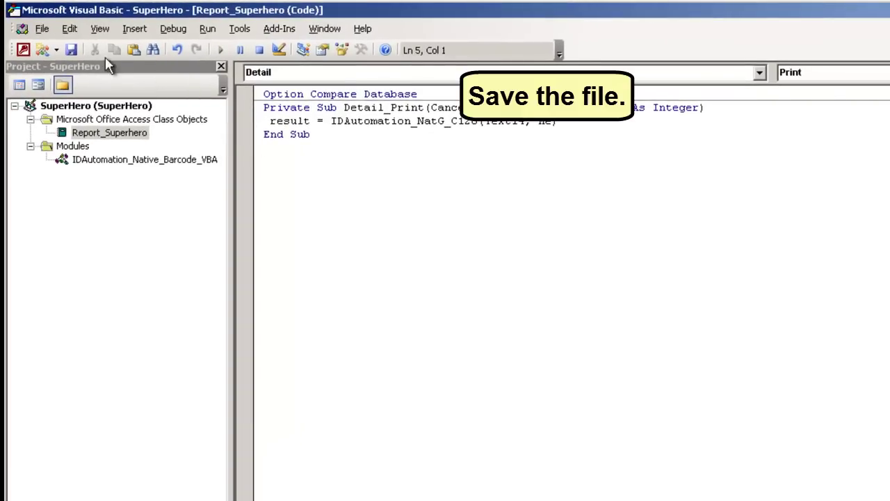
Save the project with the default module name and close the editor back to Access.
left_click(71, 49)
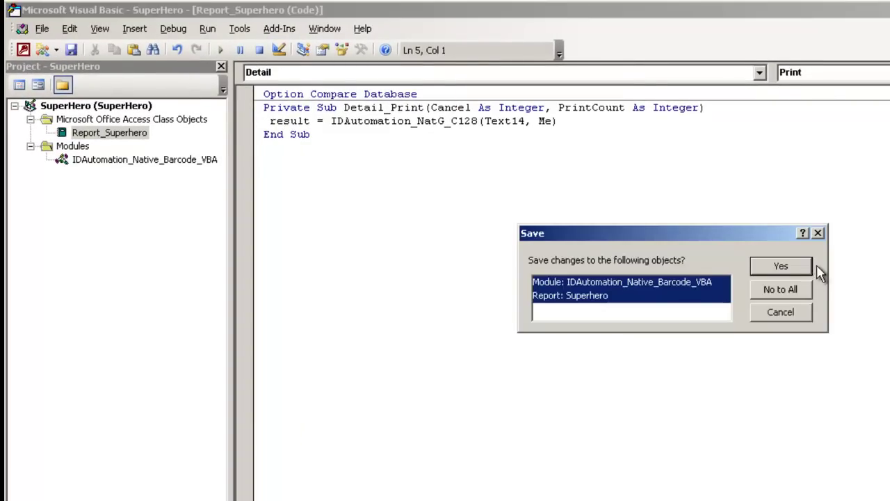
left_click(778, 266)
left_click(773, 264)
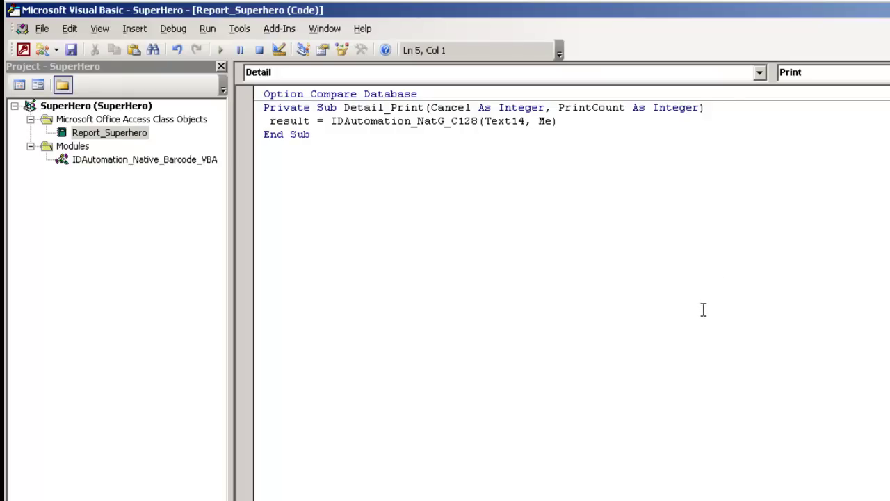
left_click(42, 28)
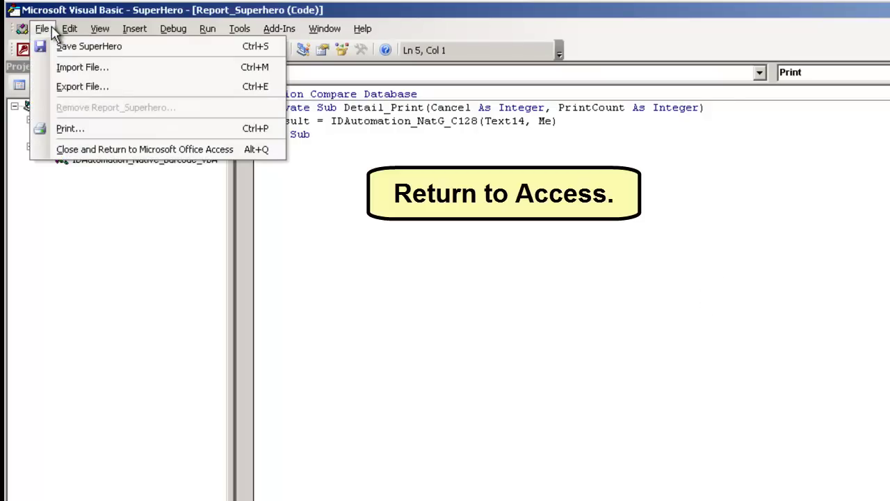
left_click(78, 150)
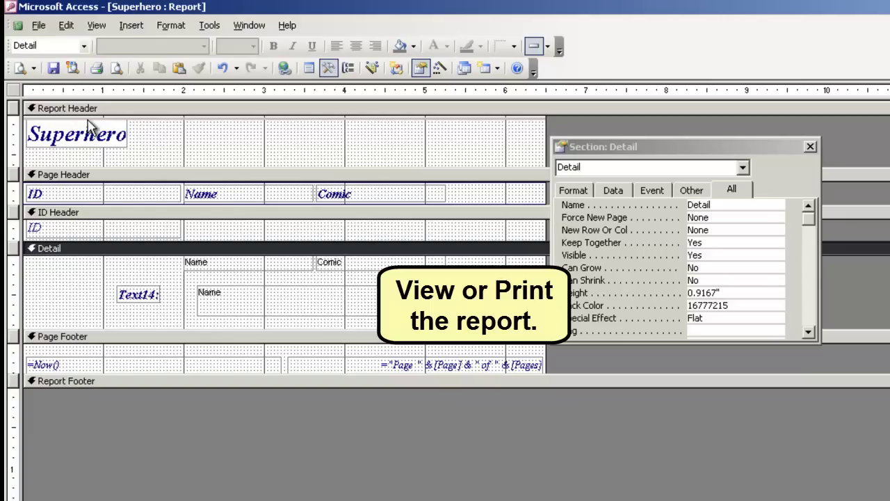
Switch to Layout Preview and scroll through the Code 128 barcodes under each hero.
left_click(33, 68)
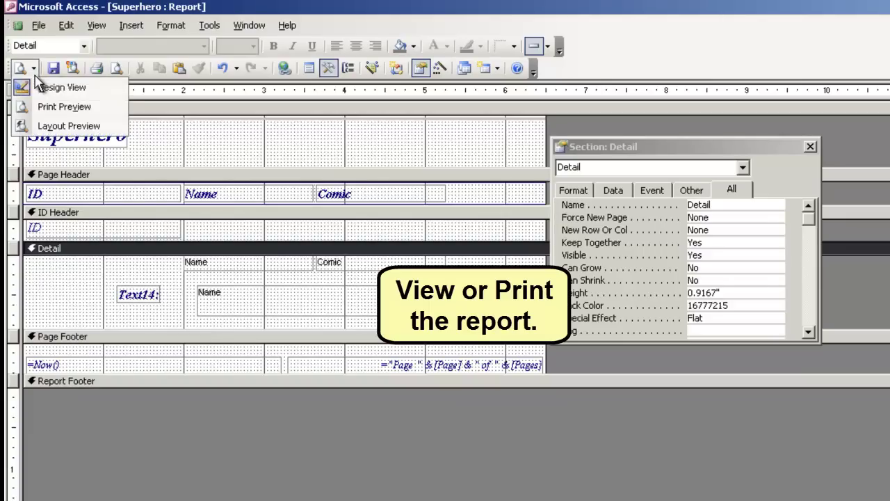
left_click(37, 126)
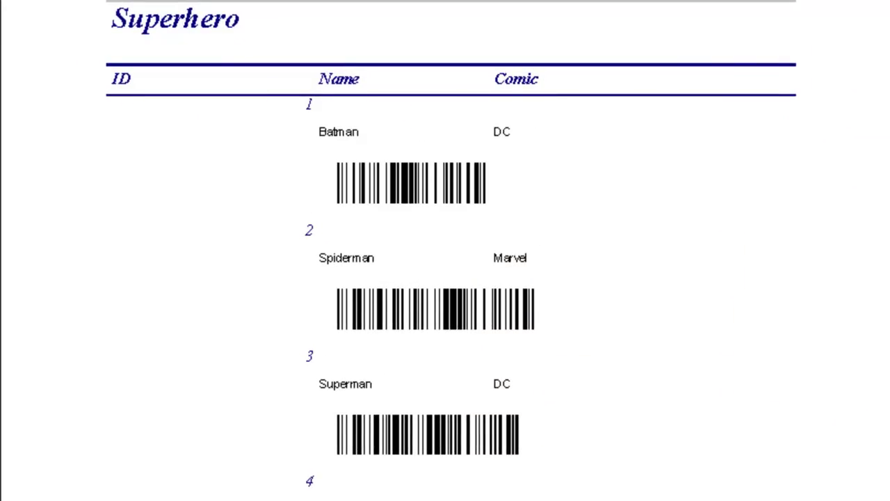
scroll(445, 278, "down", 3)
scroll(445, 278, "up", 1)
scroll(445, 278, "up", 2)
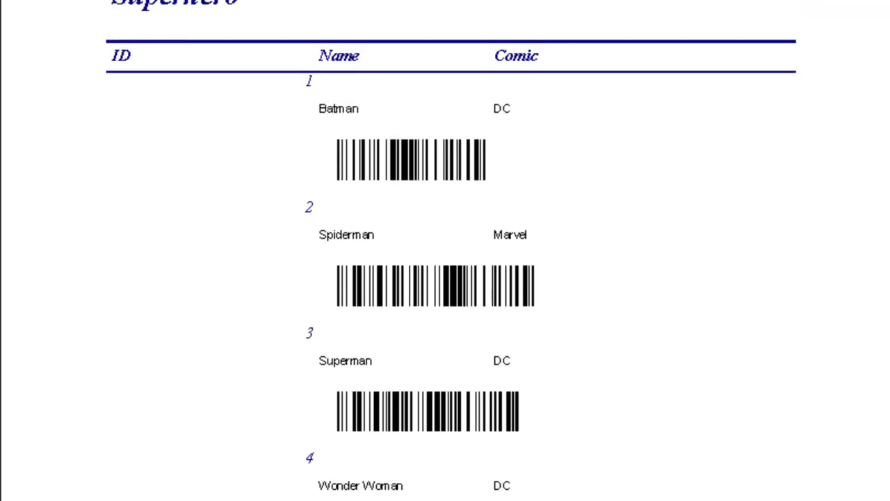